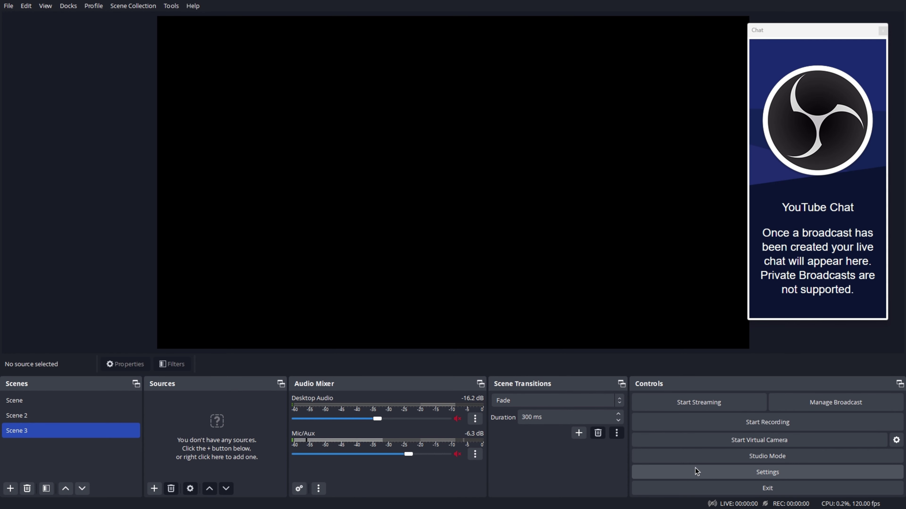
Bring up the OBS Studio Settings window from the Controls dock.
left_click(696, 468)
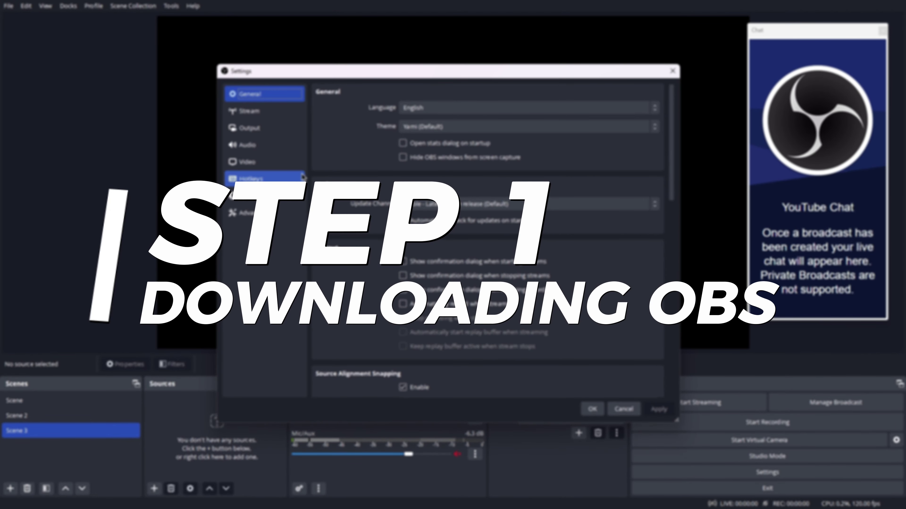
left_click(248, 111)
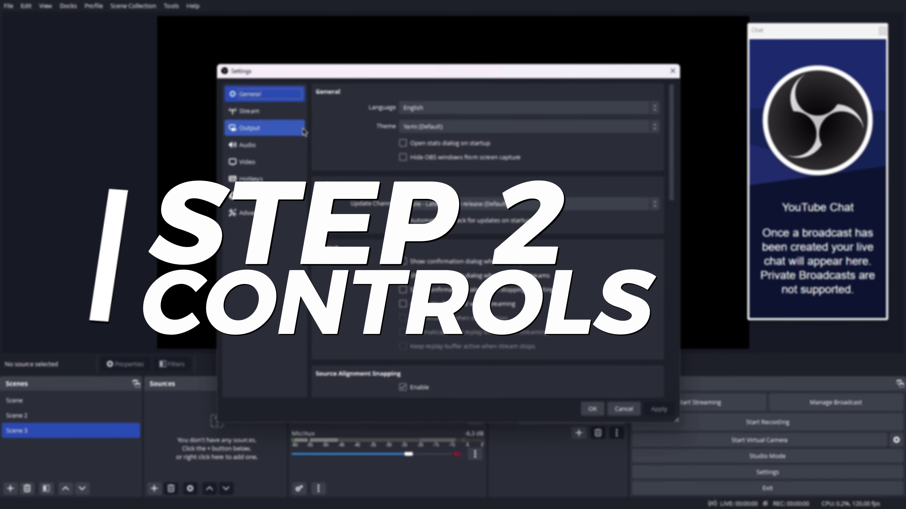
left_click(299, 114)
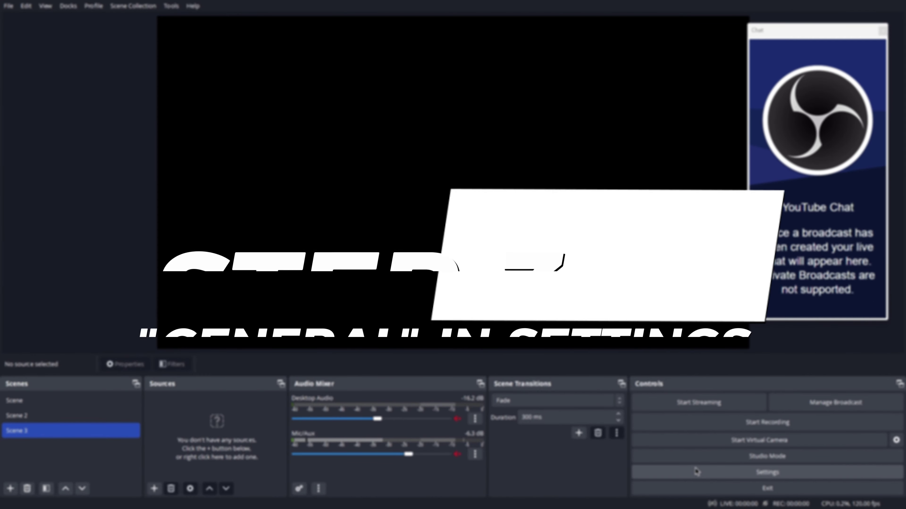
Review the General page and language list, then confirm the stream service is YouTube - RTMPS.
left_click(335, 315)
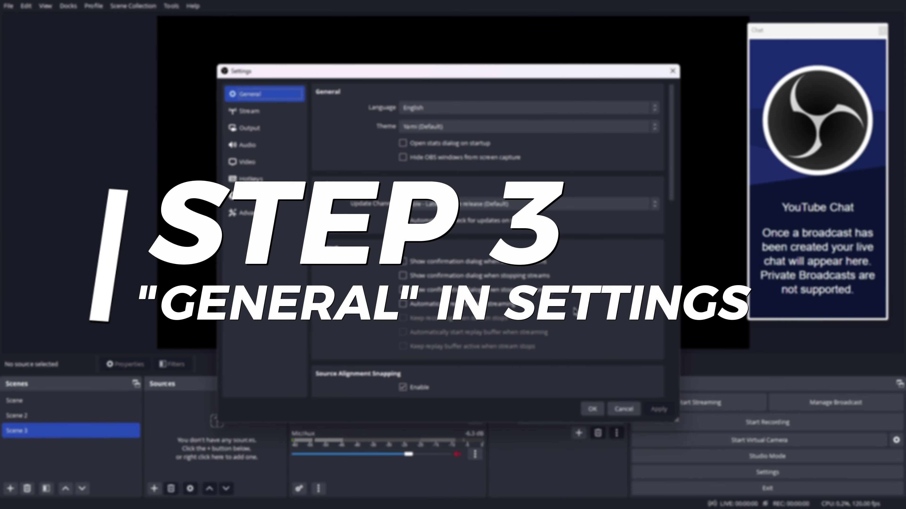
left_click(292, 113)
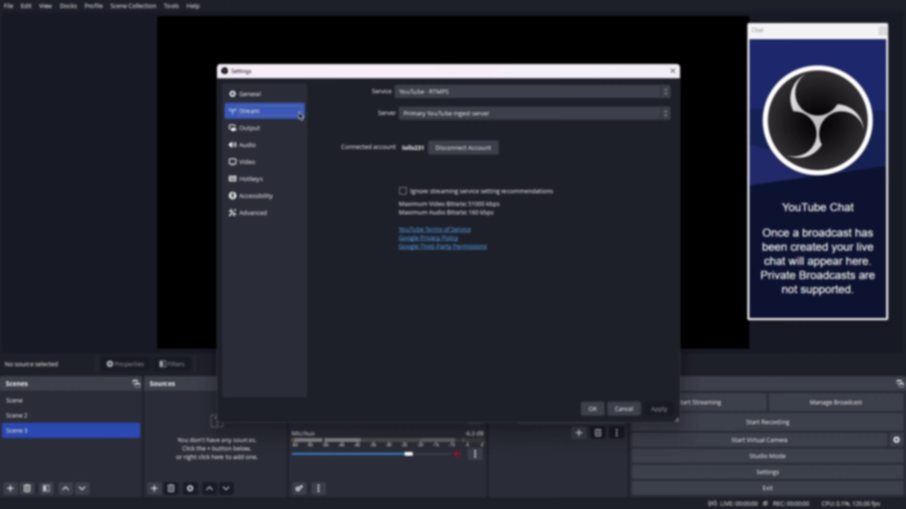
left_click(264, 94)
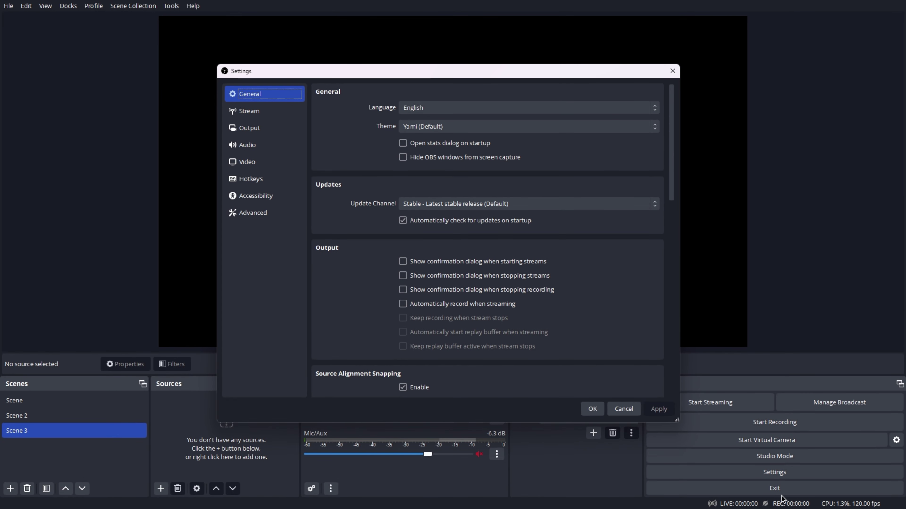
left_click(522, 105)
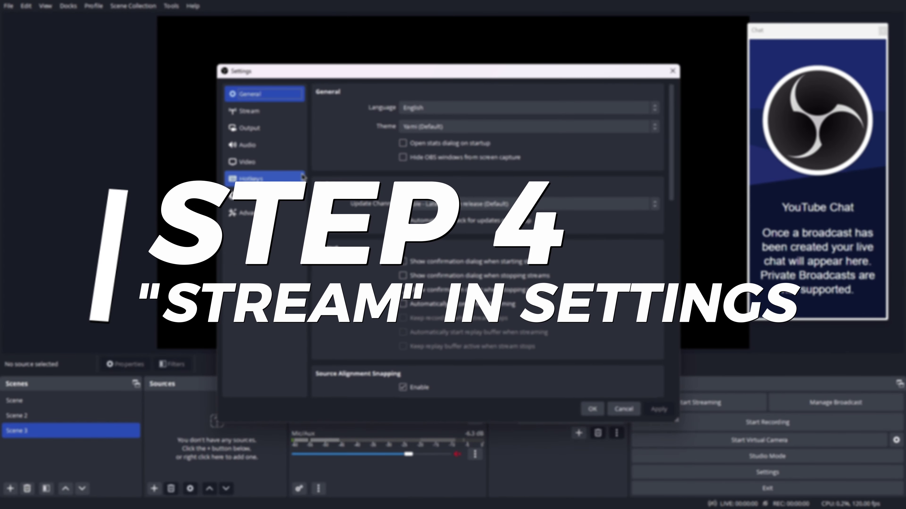
left_click(297, 112)
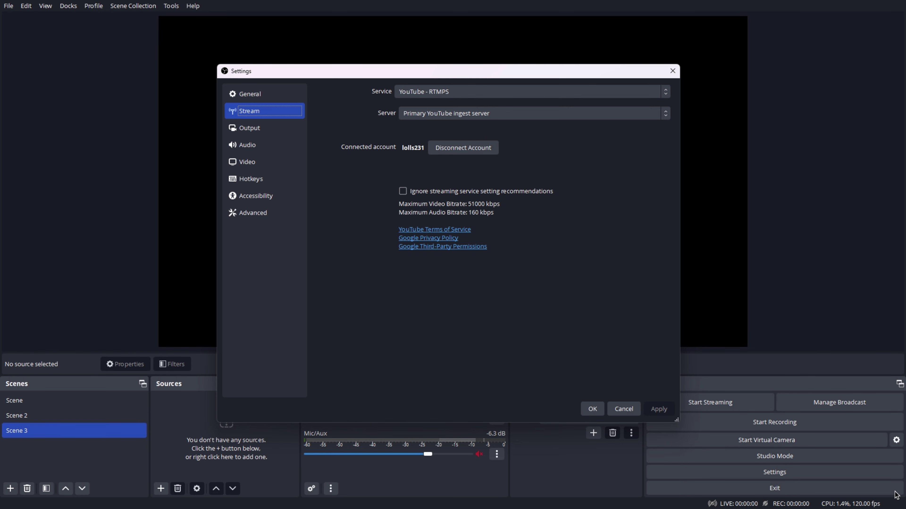
left_click(626, 90)
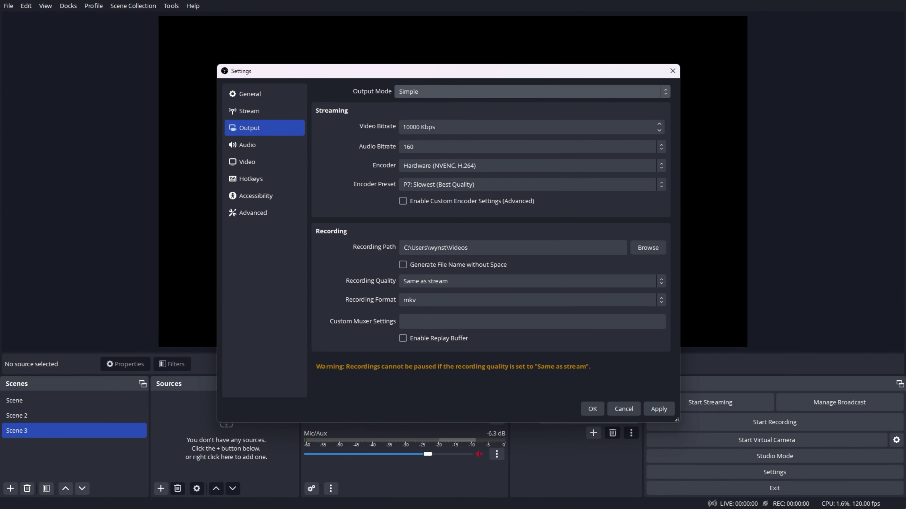
Set Output Mode to Advanced, giving NVENC H.264 CBR at 8500 Kbps.
left_click(627, 92)
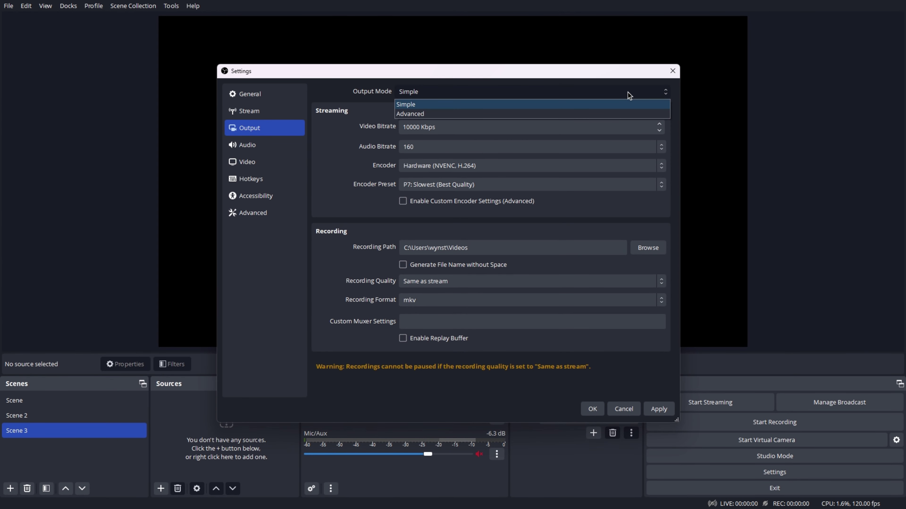
left_click(416, 114)
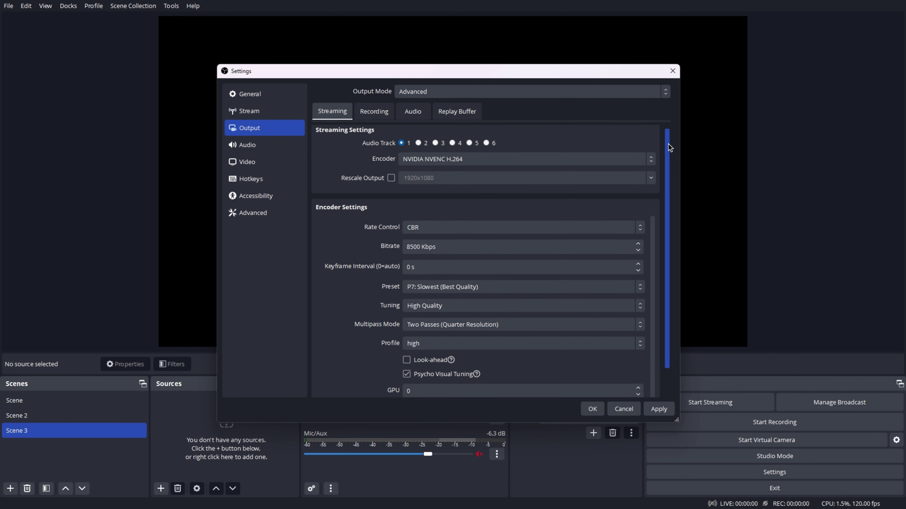
left_click_drag(669, 145, 670, 182)
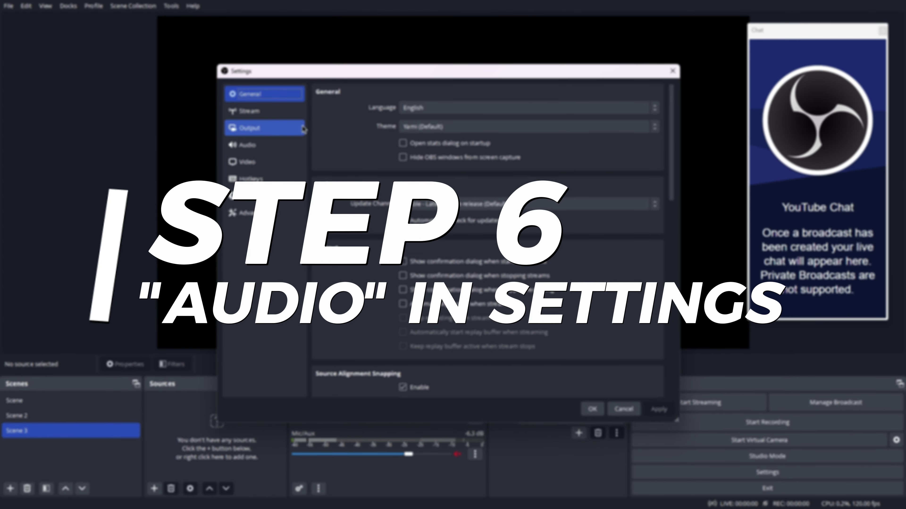
Show the Audio page (48 kHz, Stereo) and list the Mic/Auxiliary Audio devices.
left_click(303, 112)
left_click(246, 144)
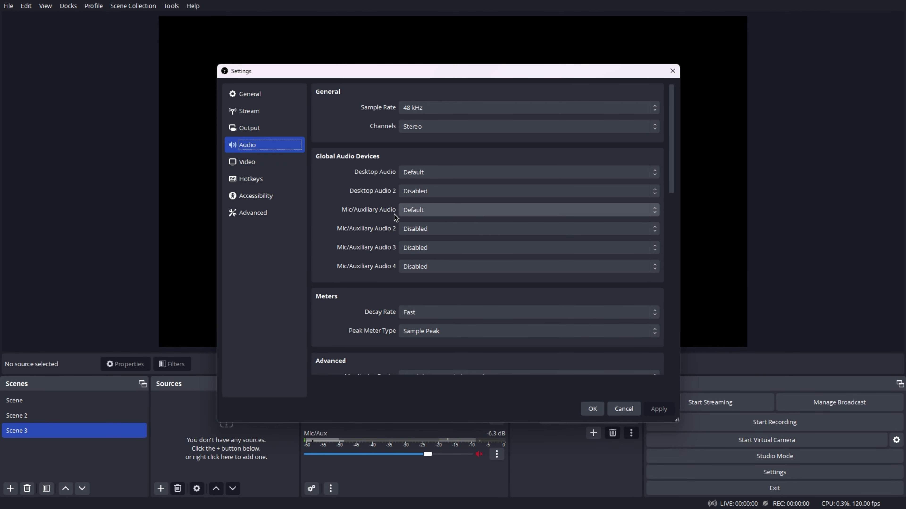
left_click(441, 211)
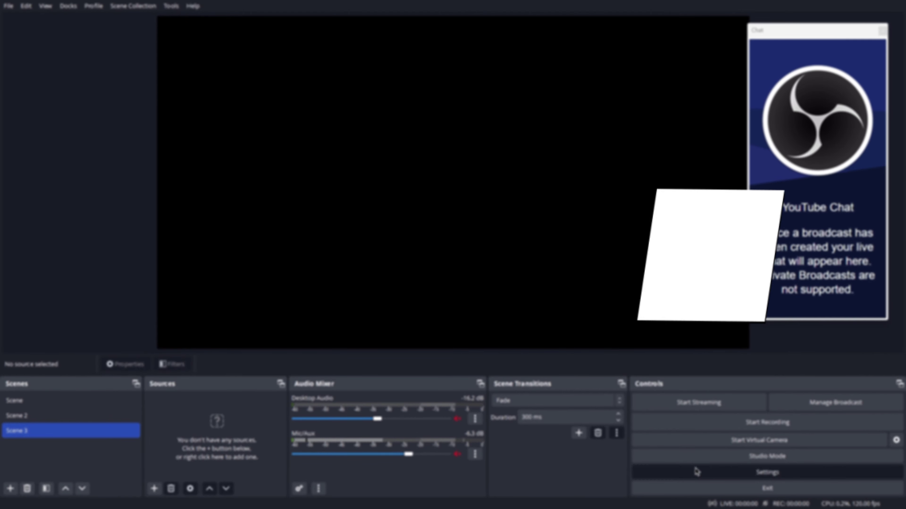
Reopen Settings and view the Video page set to 1920x1080 at 120 FPS.
left_click(697, 472)
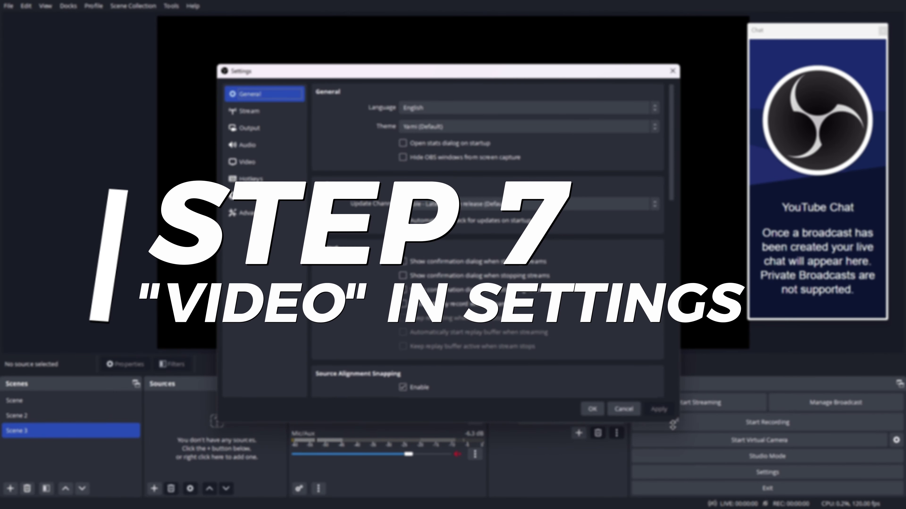
left_click(248, 111)
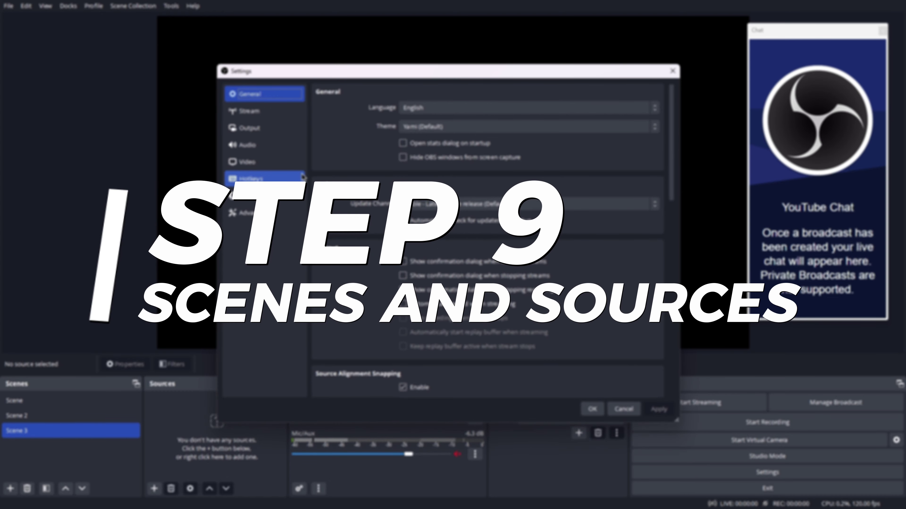
Create Window Capture 9 in Scene 3 capturing the Discord window.
left_click(291, 112)
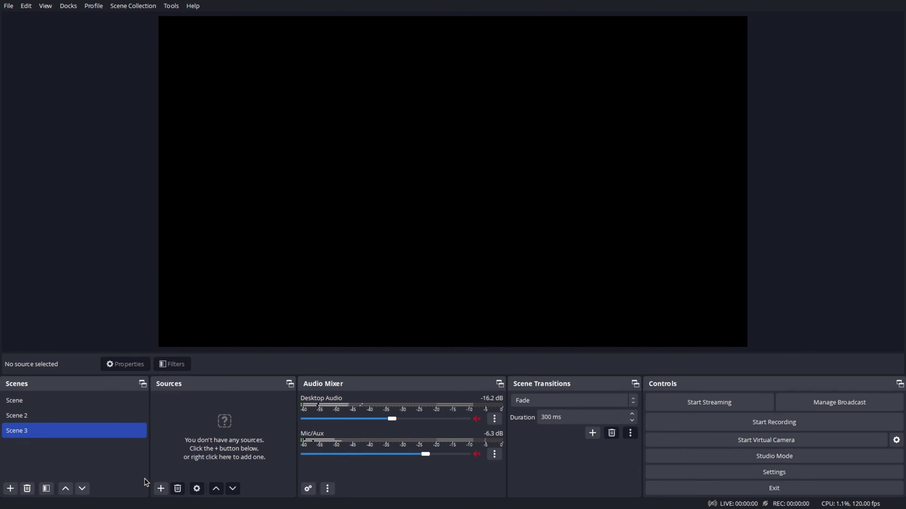
left_click(161, 489)
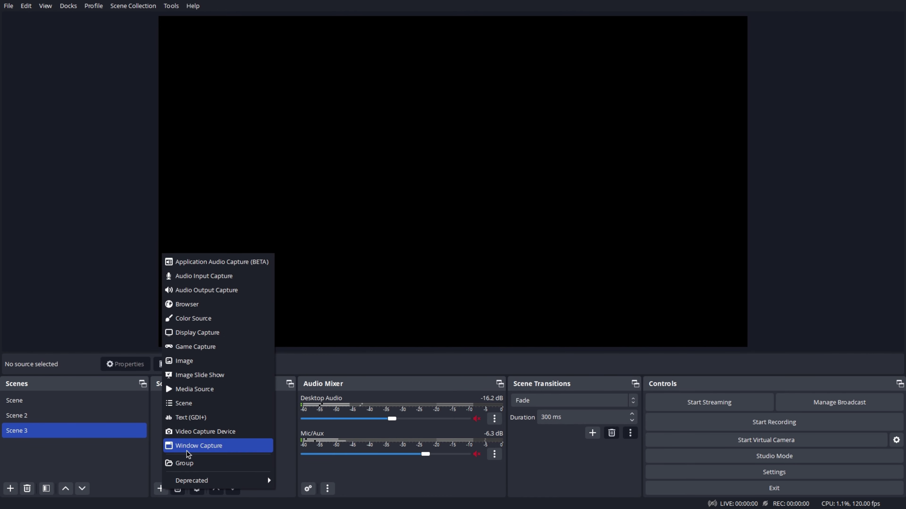
left_click(234, 450)
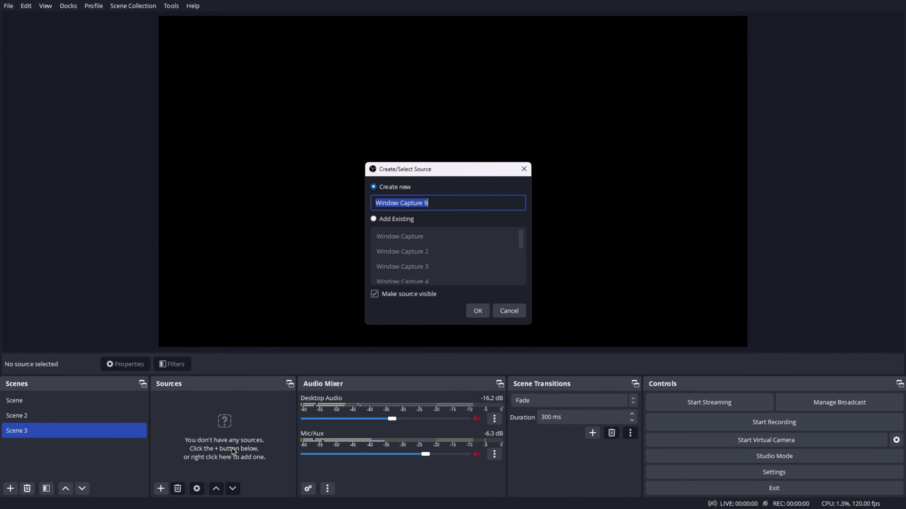
left_click(480, 315)
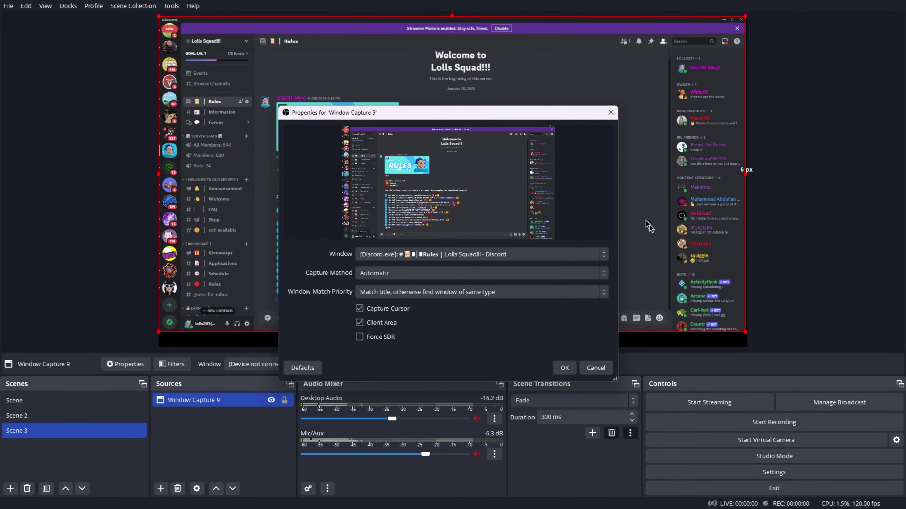
mouse_move(530, 115)
left_mouse_down()
mouse_move(662, 147)
mouse_move(528, 114)
left_mouse_up()
left_click(392, 253)
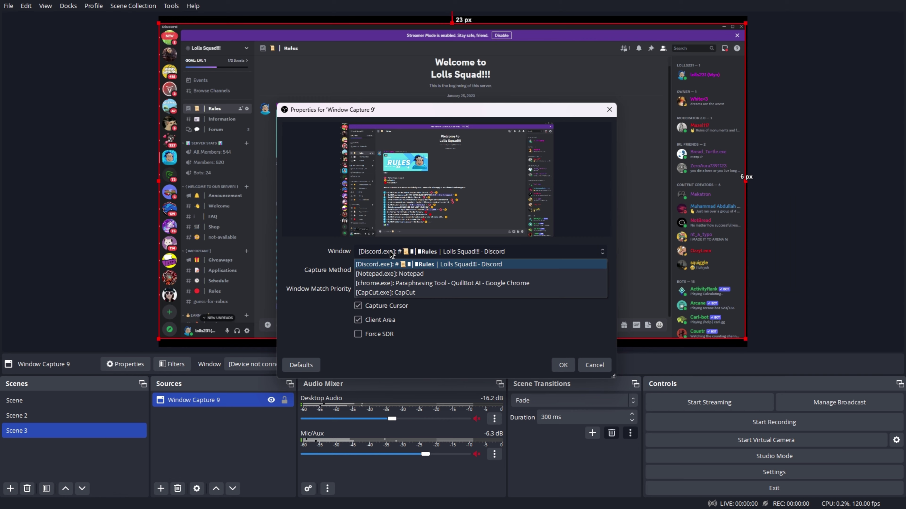
key("Return")
key("Return")
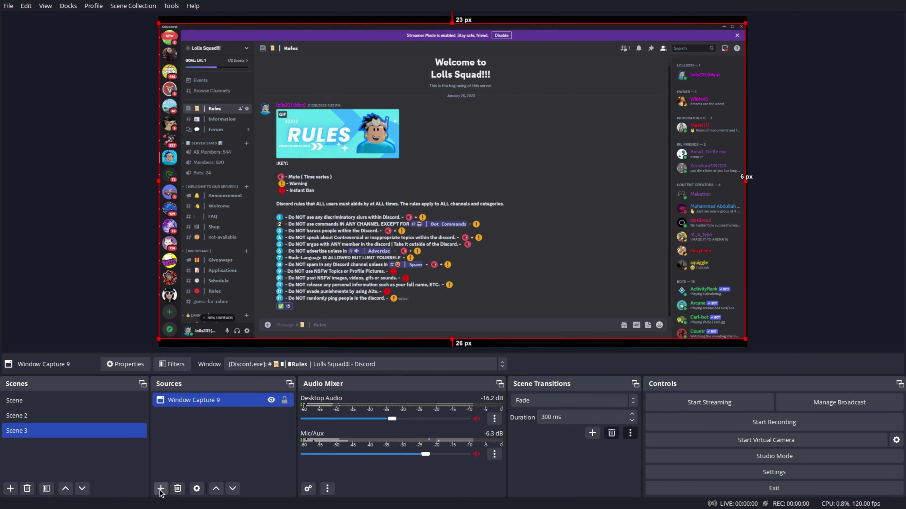
Add Game Capture 3 in 'Capture any fullscreen application' mode.
left_click(161, 489)
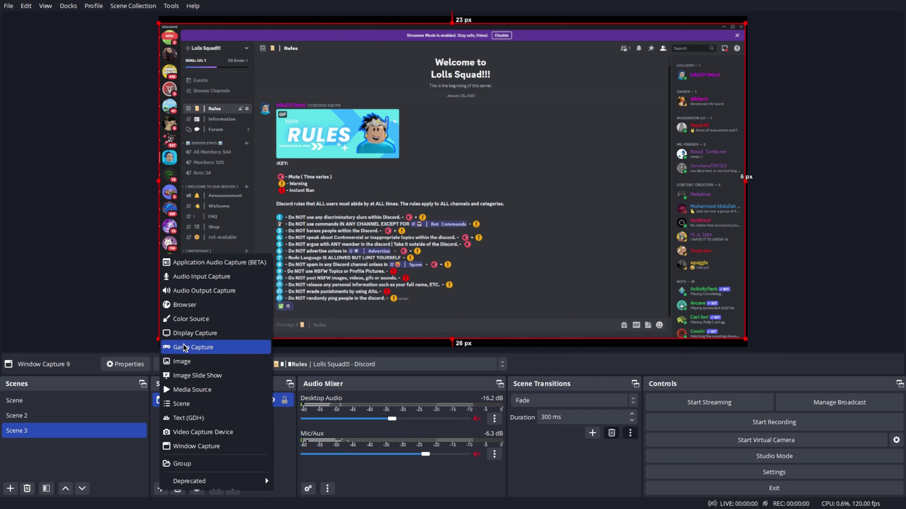
left_click(228, 349)
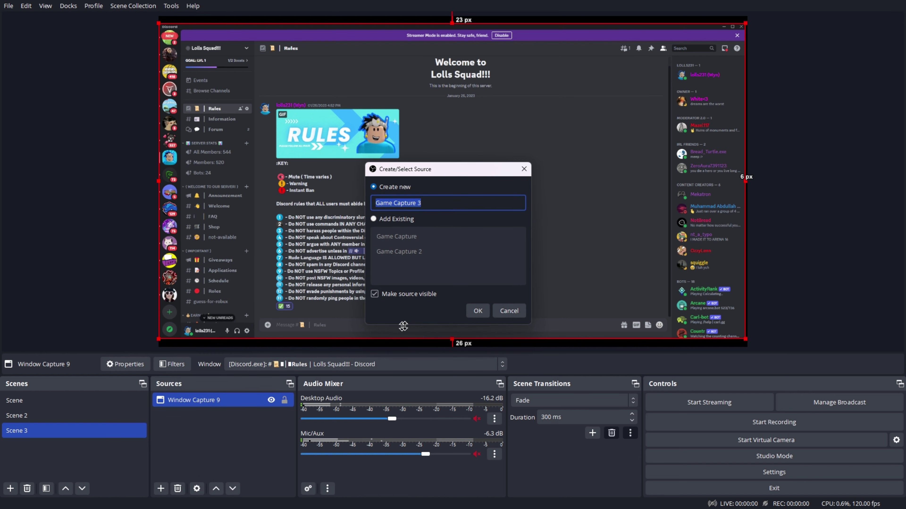
left_click(480, 311)
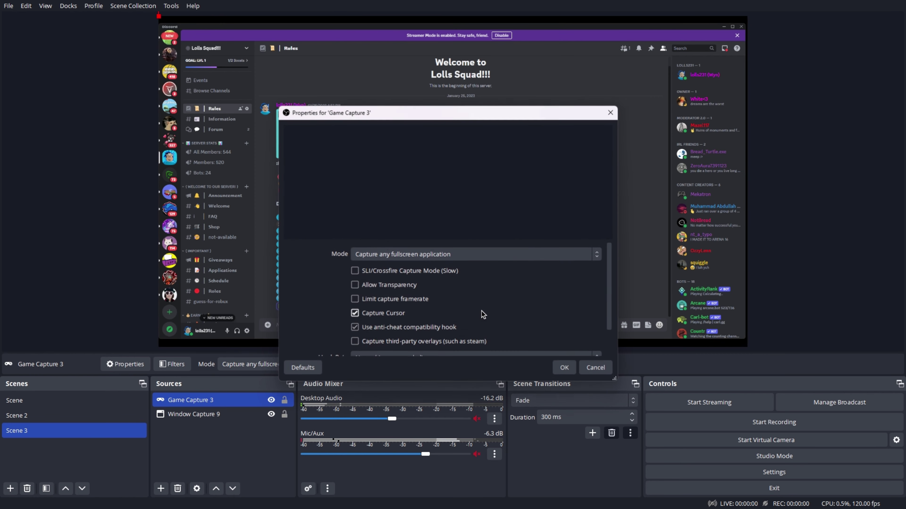
left_click(447, 256)
left_click(447, 258)
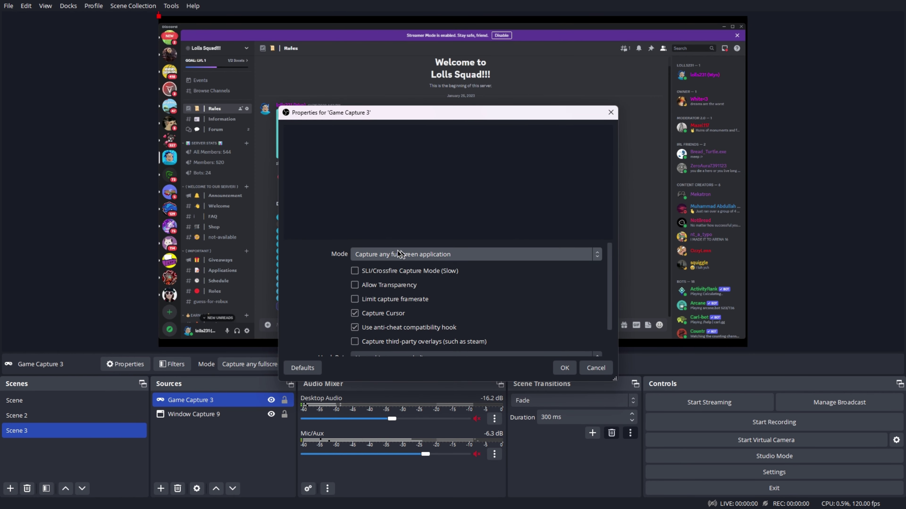
key("Return")
Add Display Capture 3 capturing the primary monitor at 1920x1080.
left_click(161, 488)
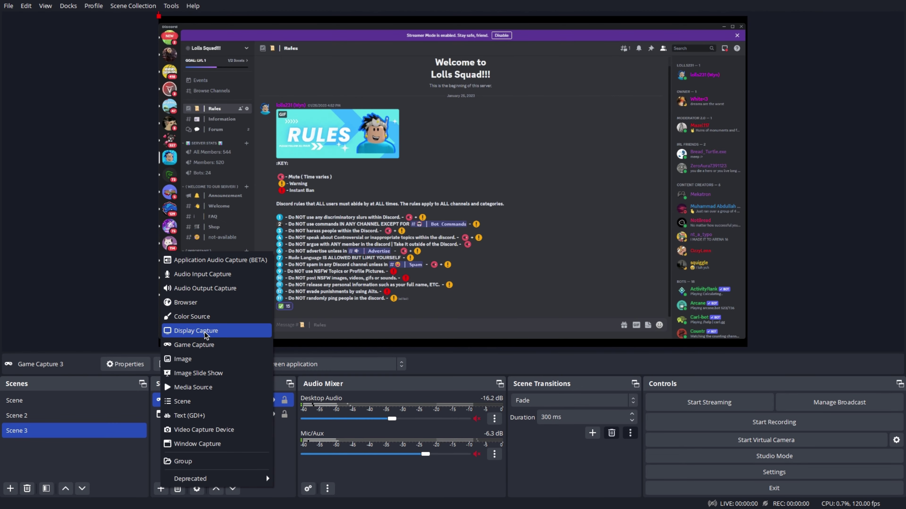
left_click(227, 332)
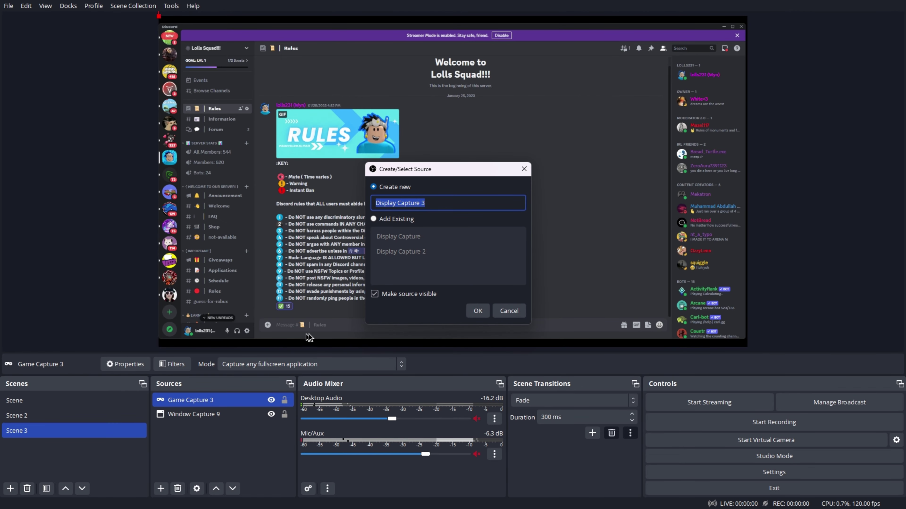
left_click(478, 310)
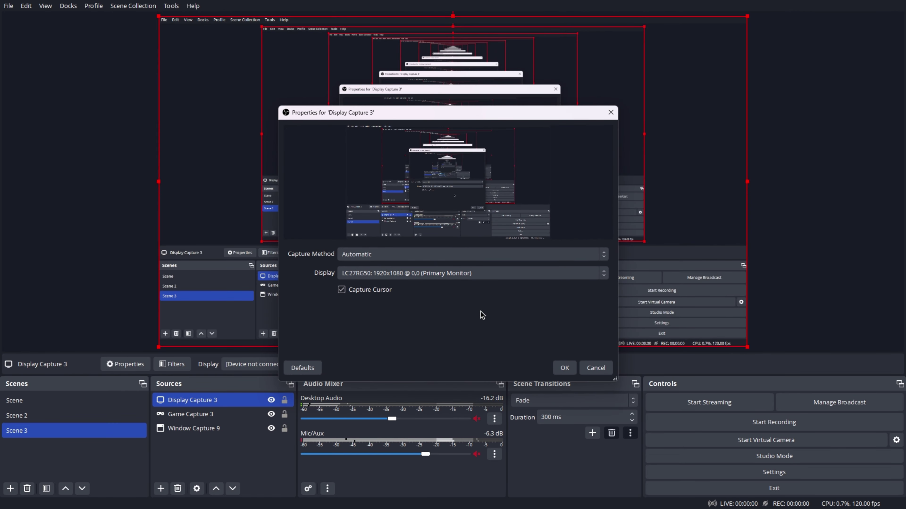
left_click_drag(432, 112, 438, 65)
key("Return")
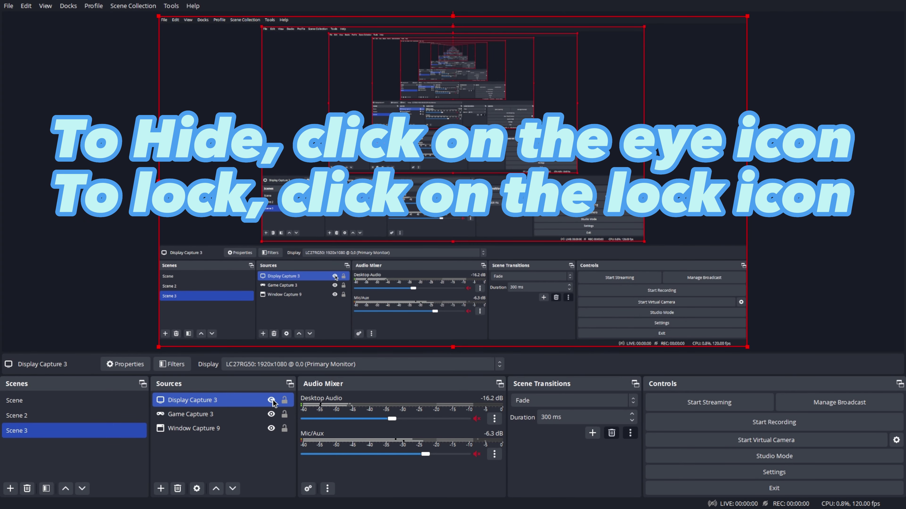
Hide Display Capture 3 and Game Capture 3, lock Window Capture 9, and clear the selection.
left_click(271, 401)
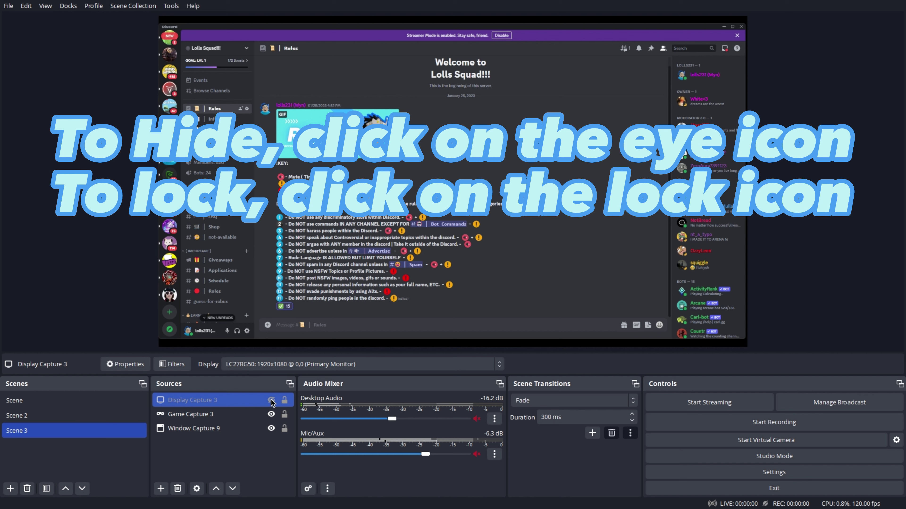
left_click(272, 415)
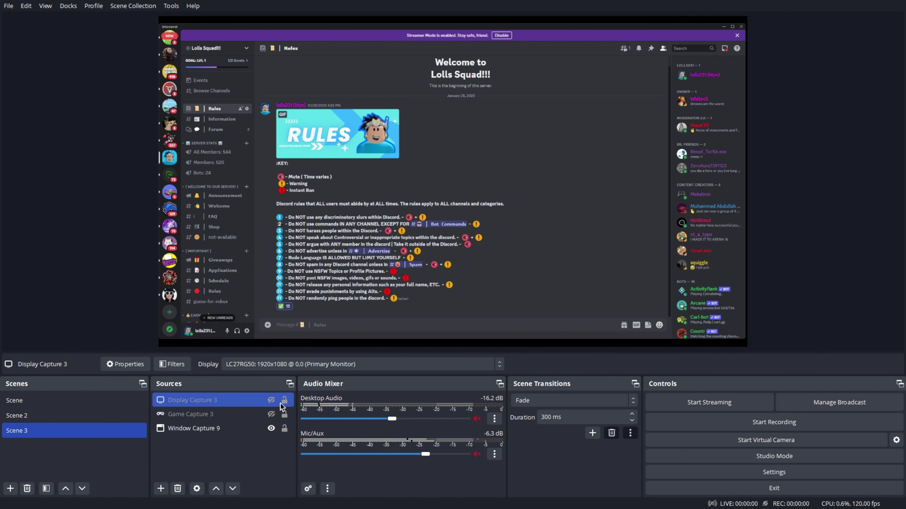
left_click(284, 430)
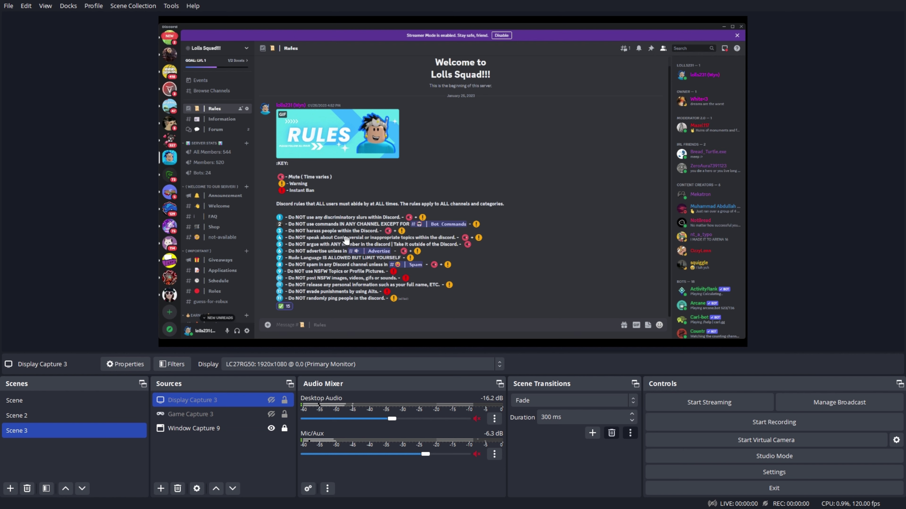
left_click(530, 250)
left_click_drag(506, 229, 671, 319)
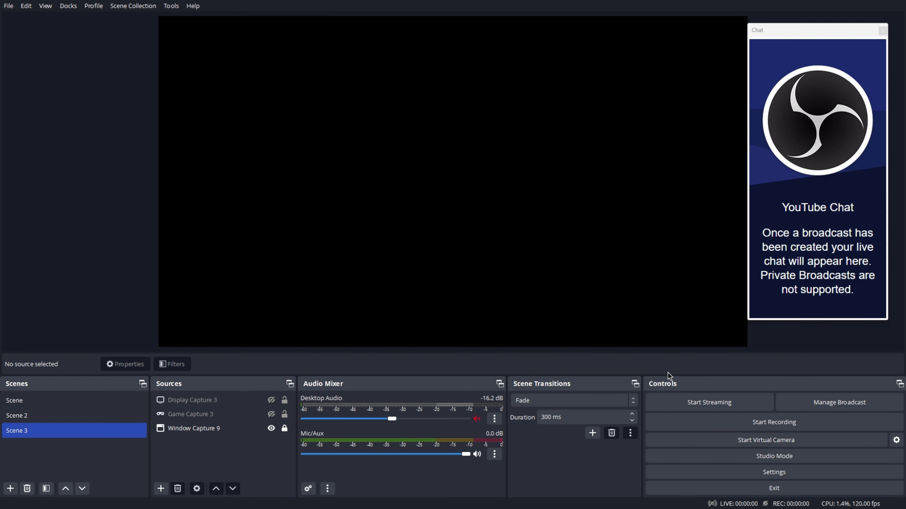
Start streaming and choose Manage Broadcast to open the YouTube Broadcast Setup.
left_click(695, 401)
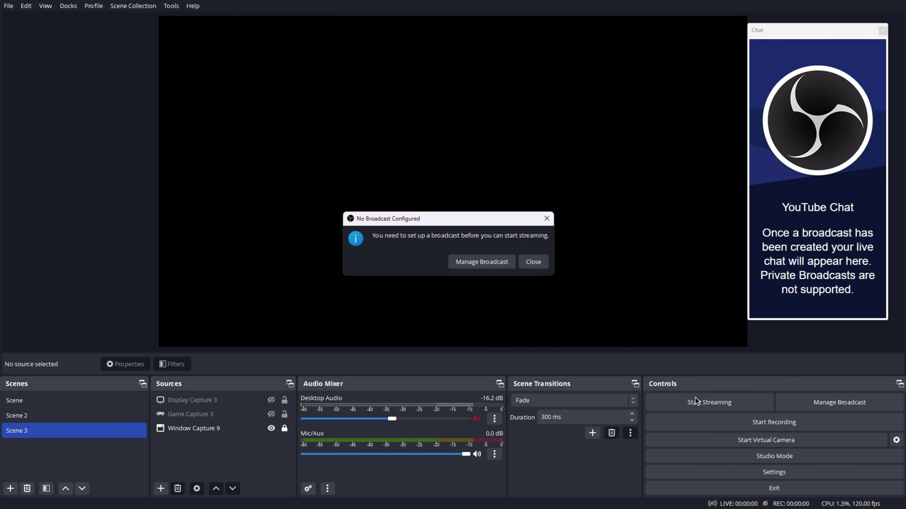
left_click(482, 264)
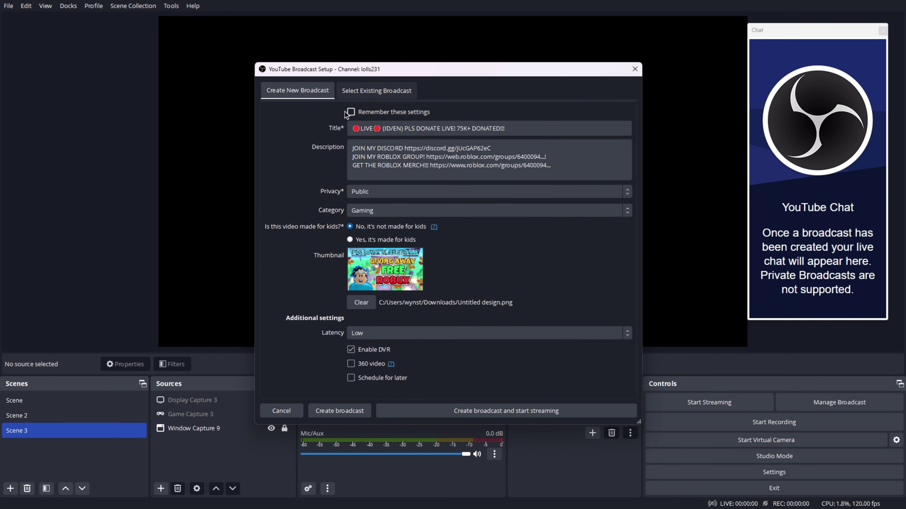